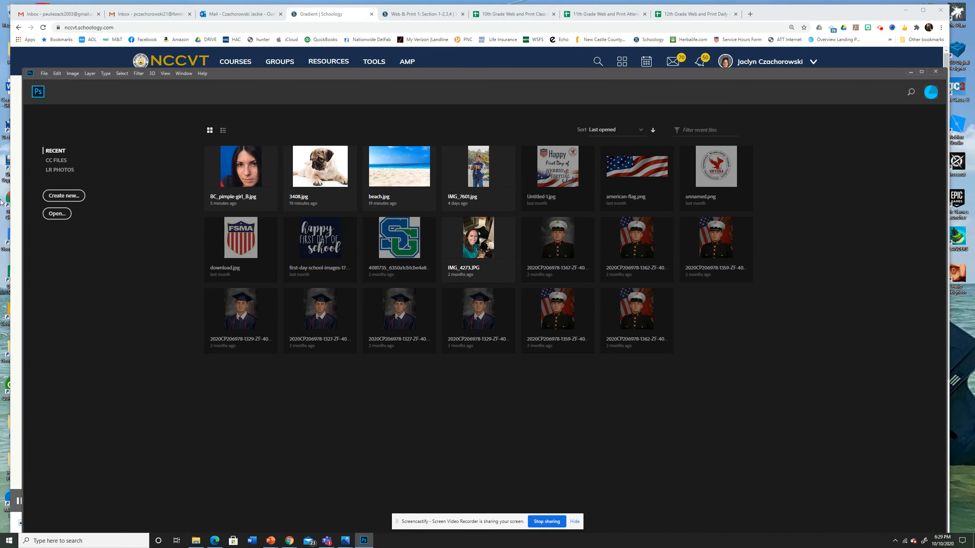
# Step: Open the boat photo from the Desktop folder
pyautogui.click(46, 74)
pyautogui.click(55, 91)
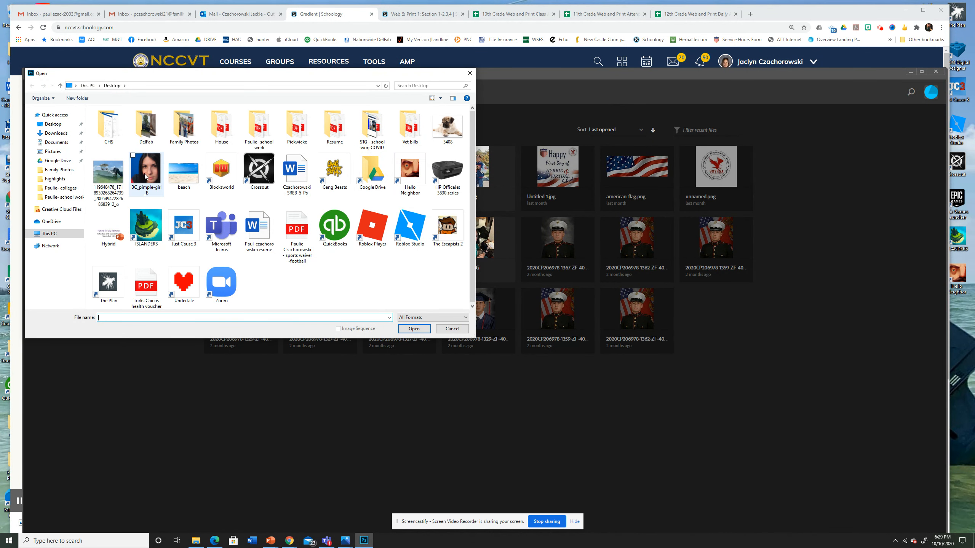
pyautogui.click(110, 179)
pyautogui.click(414, 329)
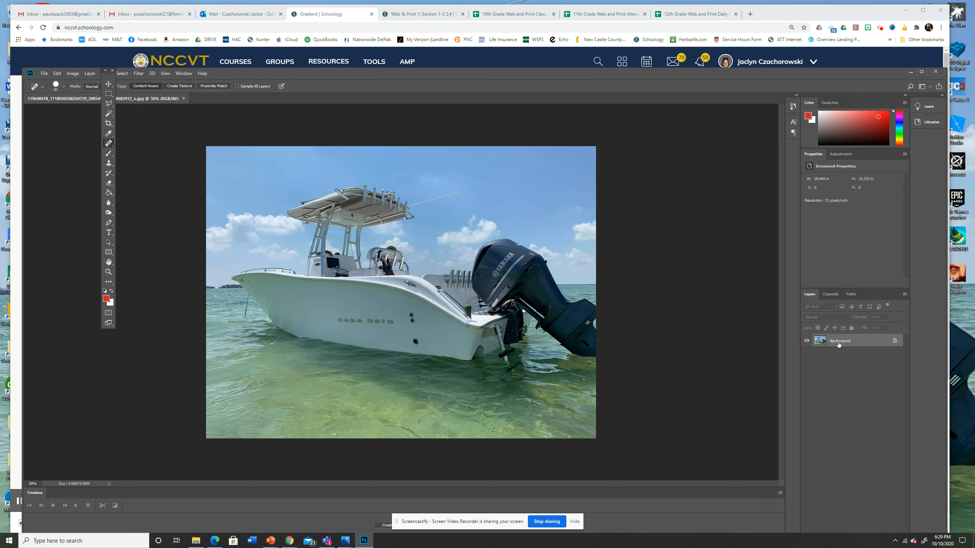
pyautogui.moveTo(729, 75); pyautogui.dragTo(729, 32)
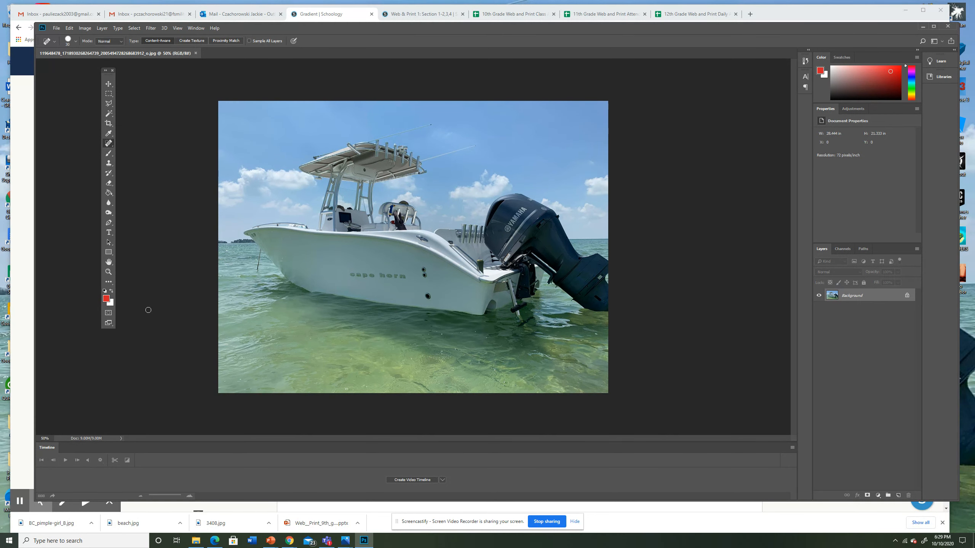
# Step: Set the foreground color to the dark navy #122a42 sampled from the boat's outboard motor
pyautogui.click(106, 299)
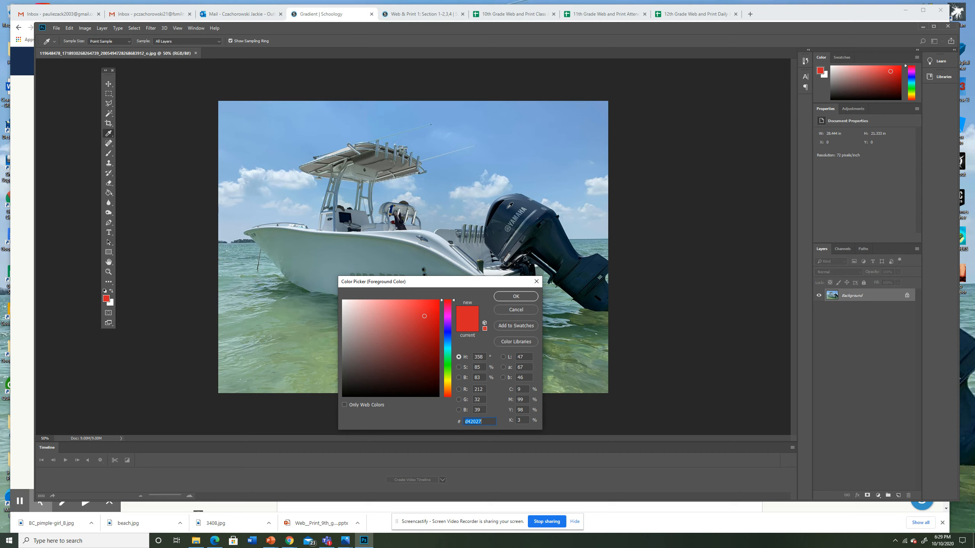
pyautogui.click(509, 208)
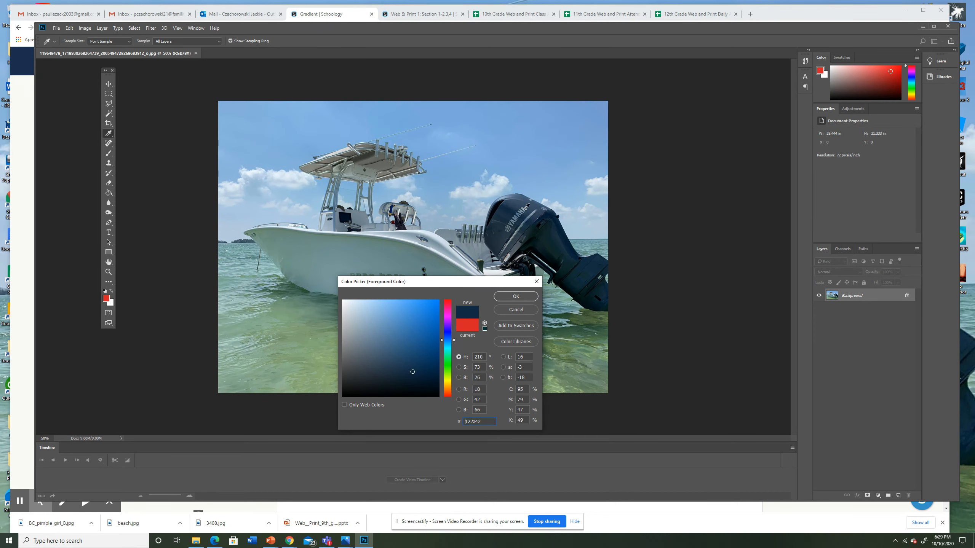
pyautogui.click(515, 297)
pyautogui.press('j')
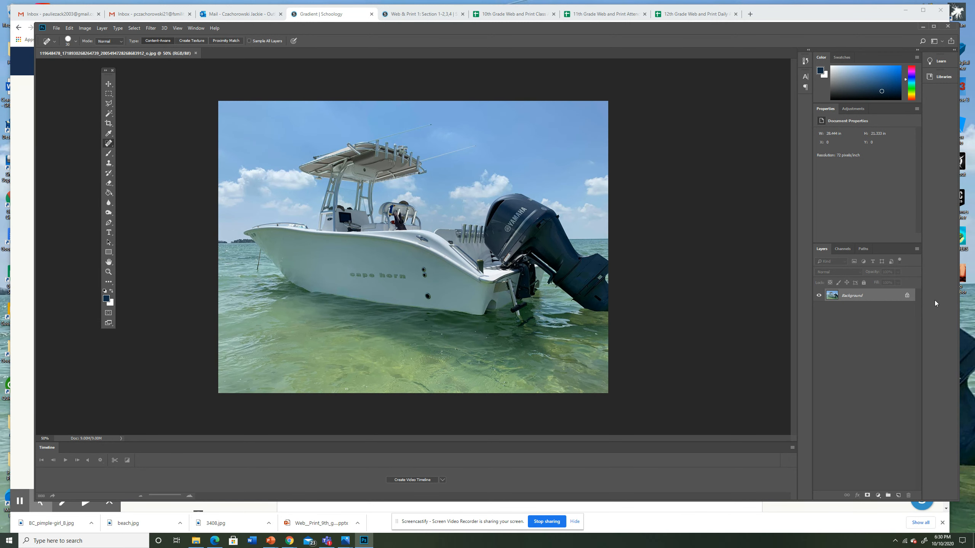
pyautogui.doubleClick(791, 32)
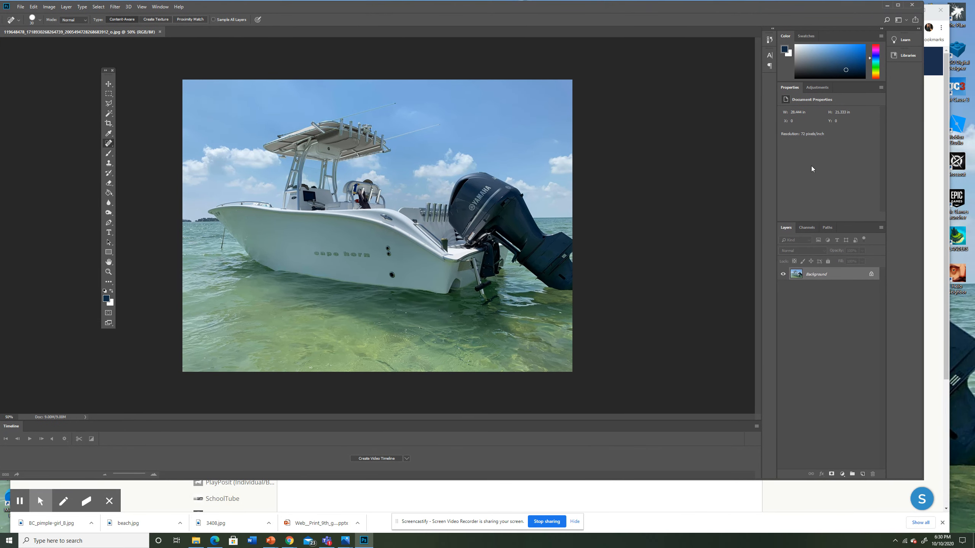
# Step: Add a linear gradient fill layer over the photo, fading navy to transparent at an angle of 81.57° and 100% scale
pyautogui.click(843, 476)
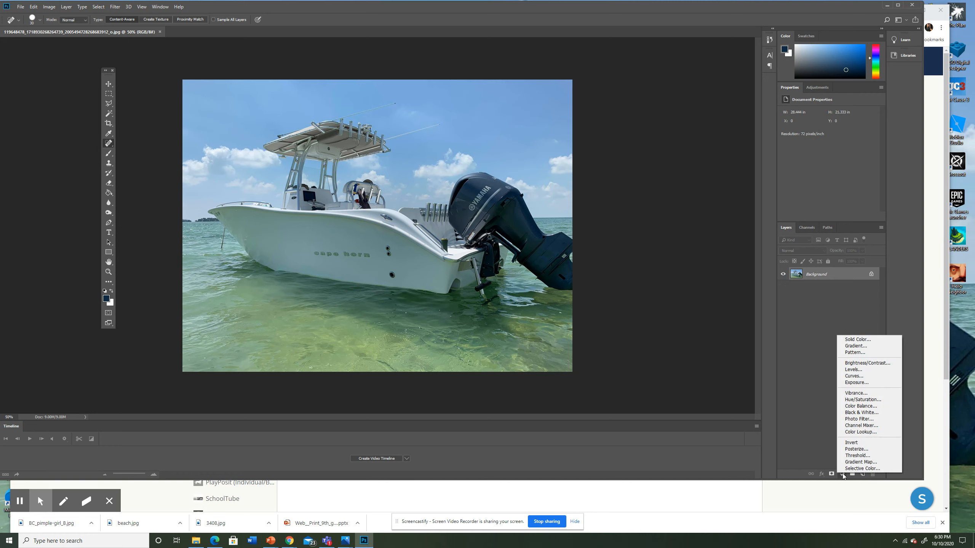
pyautogui.click(861, 347)
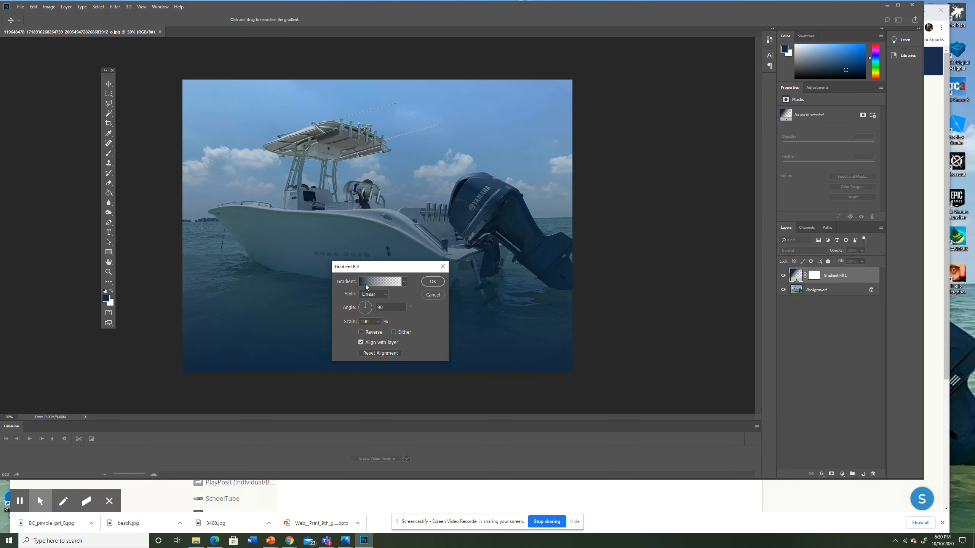
pyautogui.click(367, 304)
pyautogui.moveTo(367, 307); pyautogui.dragTo(372, 309)
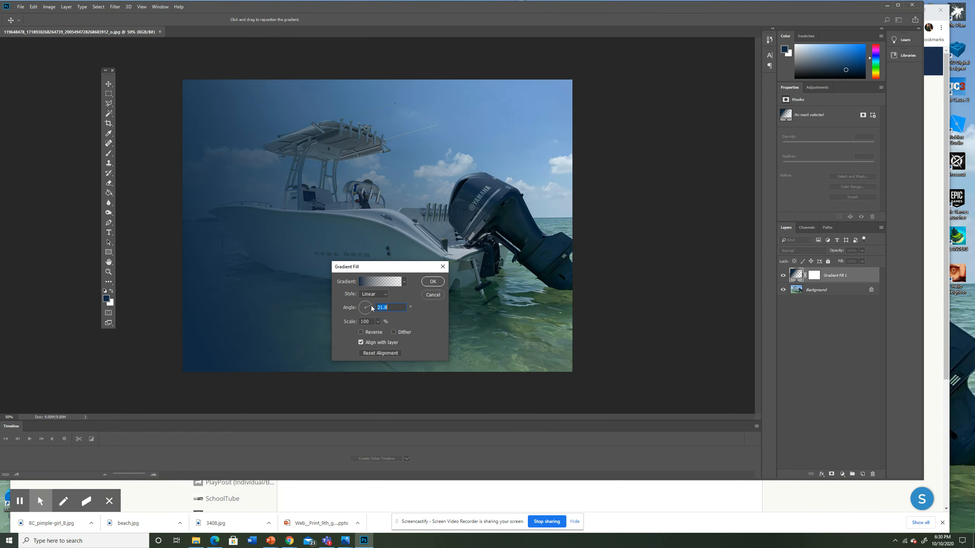
pyautogui.write('45')
pyautogui.click(367, 297)
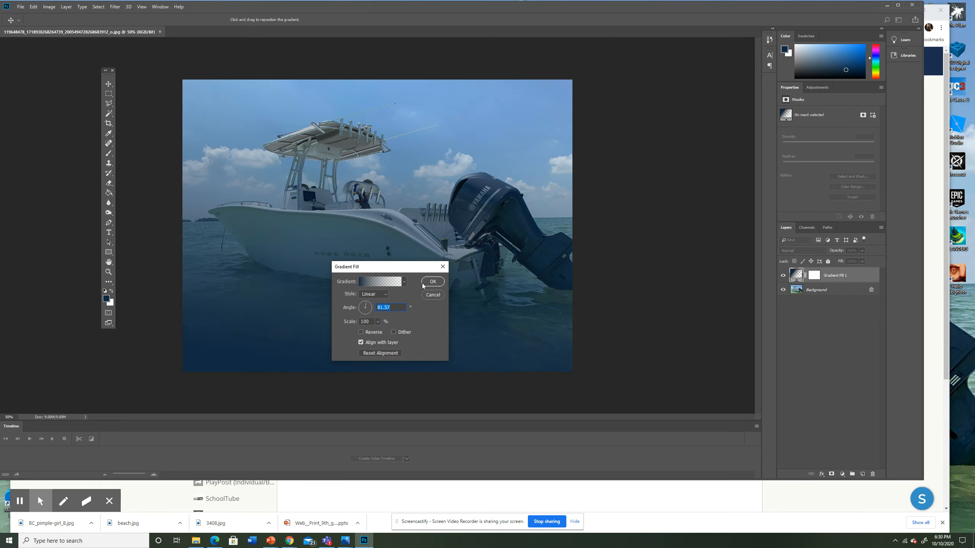
pyautogui.click(431, 282)
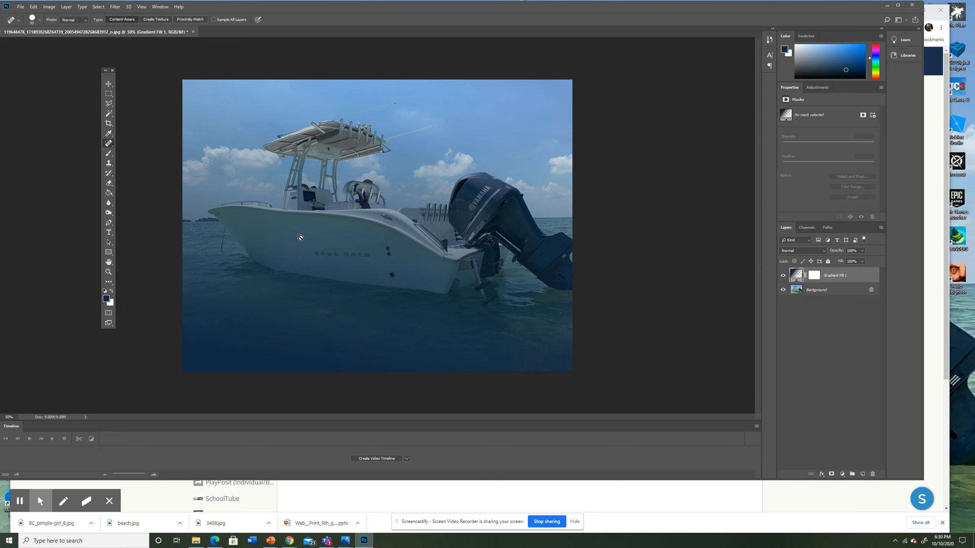
# Step: Choose the Eraser tool and rasterize the fill content of the gradient layer
pyautogui.click(109, 183)
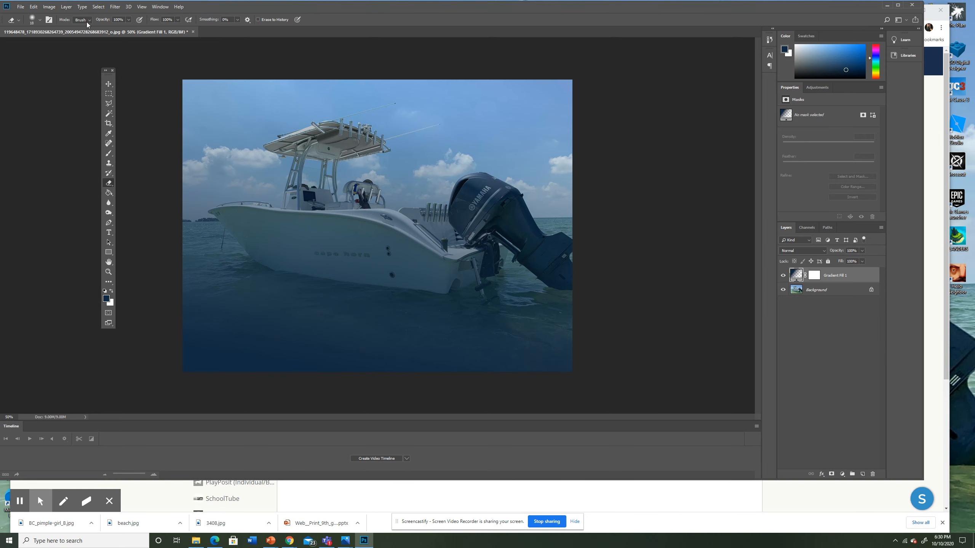
pyautogui.click(69, 7)
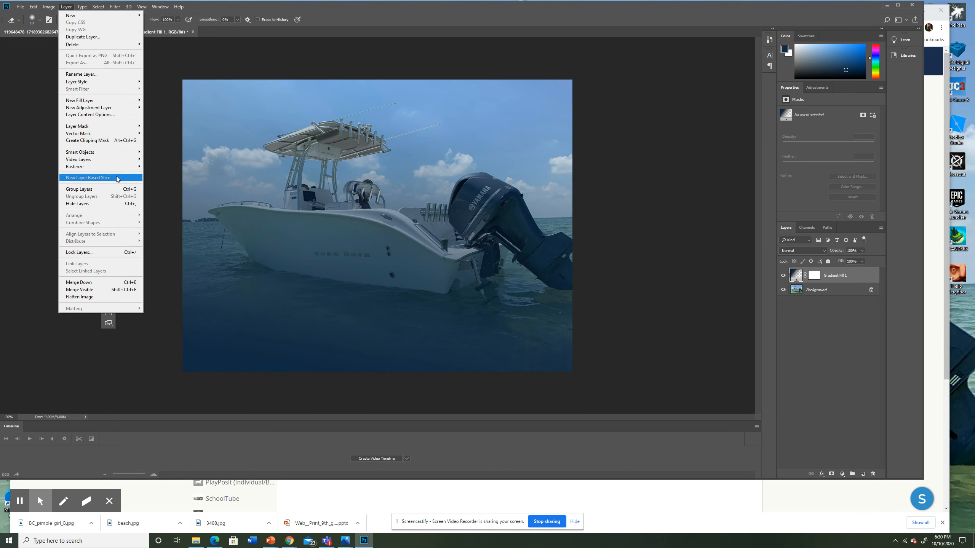
pyautogui.click(88, 177)
pyautogui.click(65, 7)
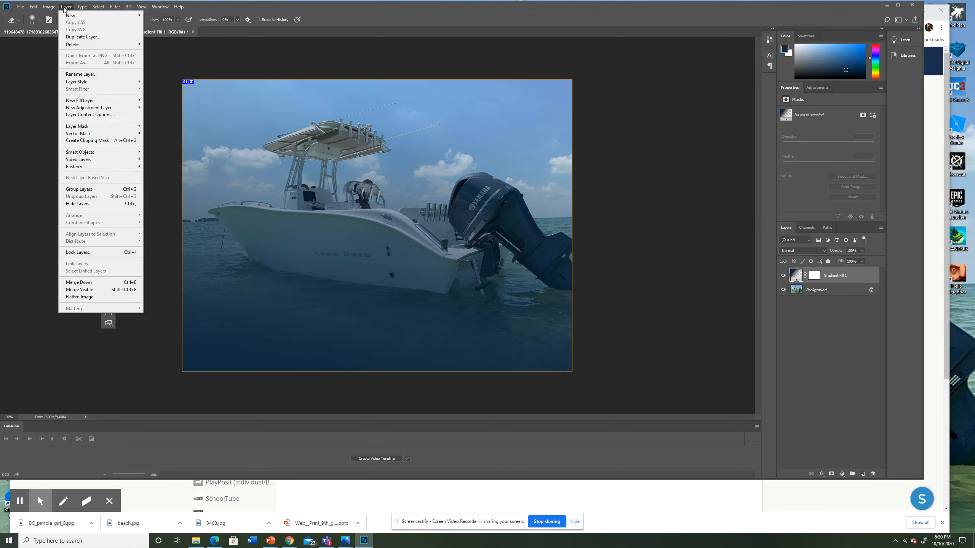
pyautogui.moveTo(123, 166)
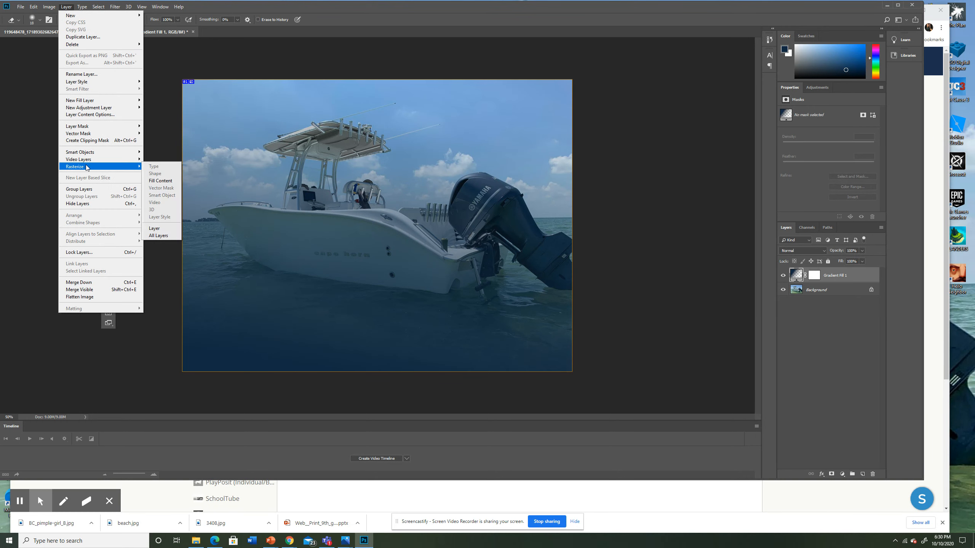
pyautogui.click(167, 182)
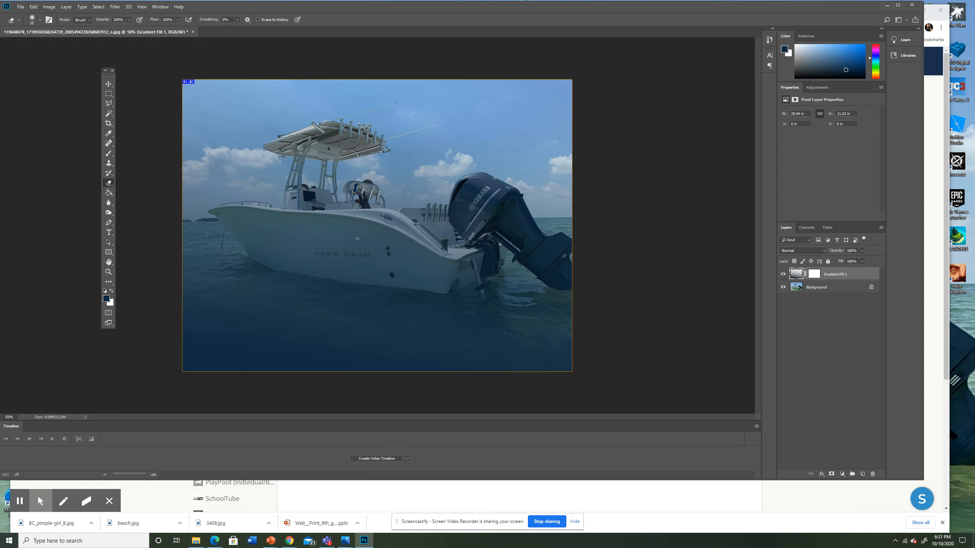
# Step: Erase the gradient over the boat, its motor and the surrounding sky with a very large soft round eraser
pyautogui.click(40, 20)
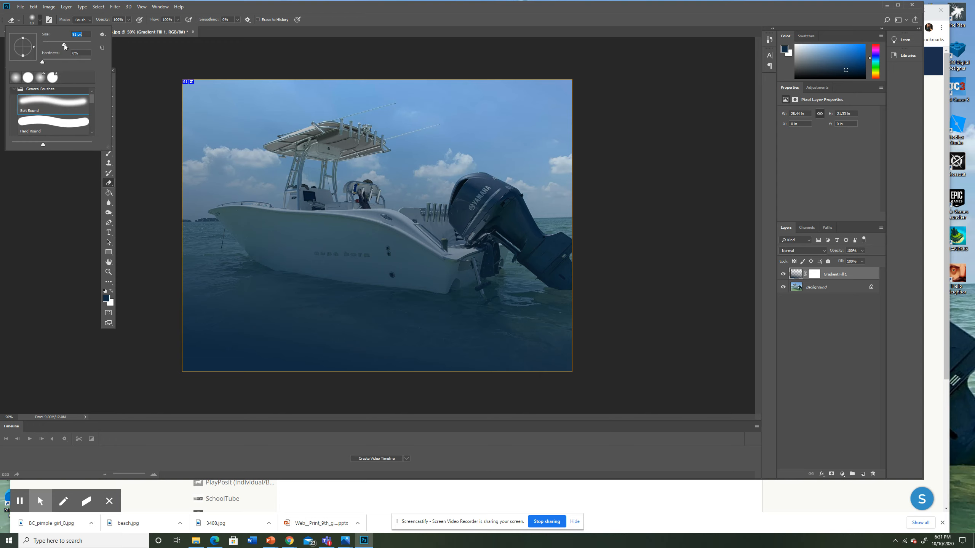
pyautogui.moveTo(78, 45); pyautogui.dragTo(82, 47)
pyautogui.click(352, 196)
pyautogui.click(326, 202)
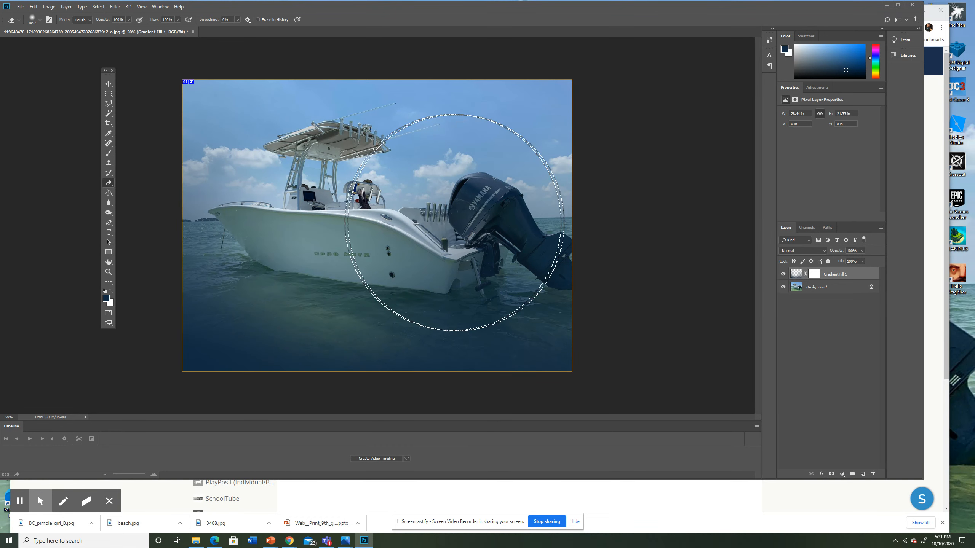
pyautogui.click(448, 221)
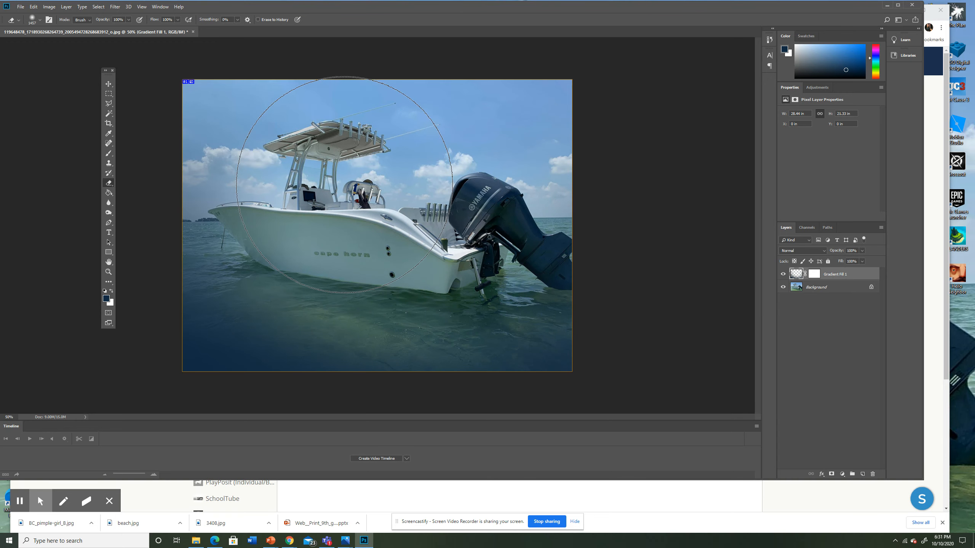
pyautogui.click(295, 186)
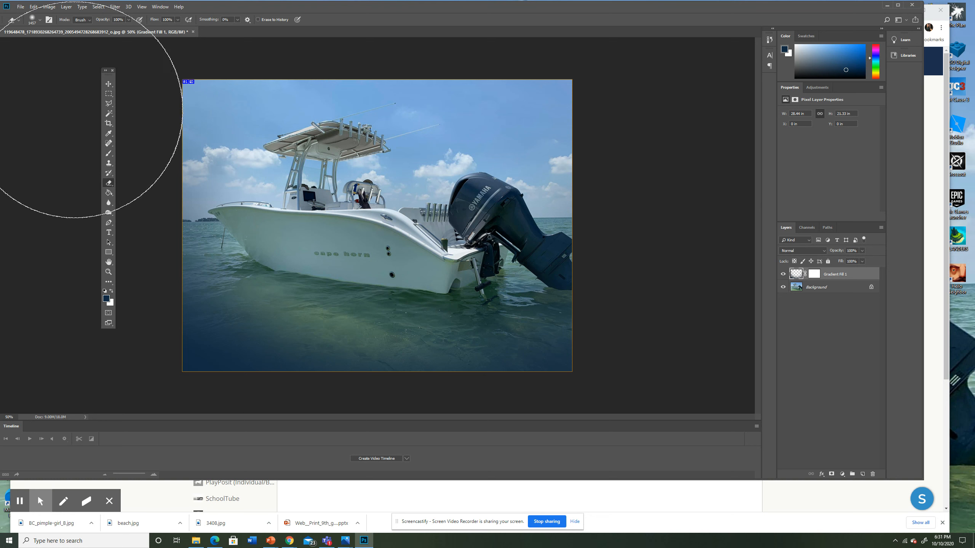
pyautogui.click(108, 84)
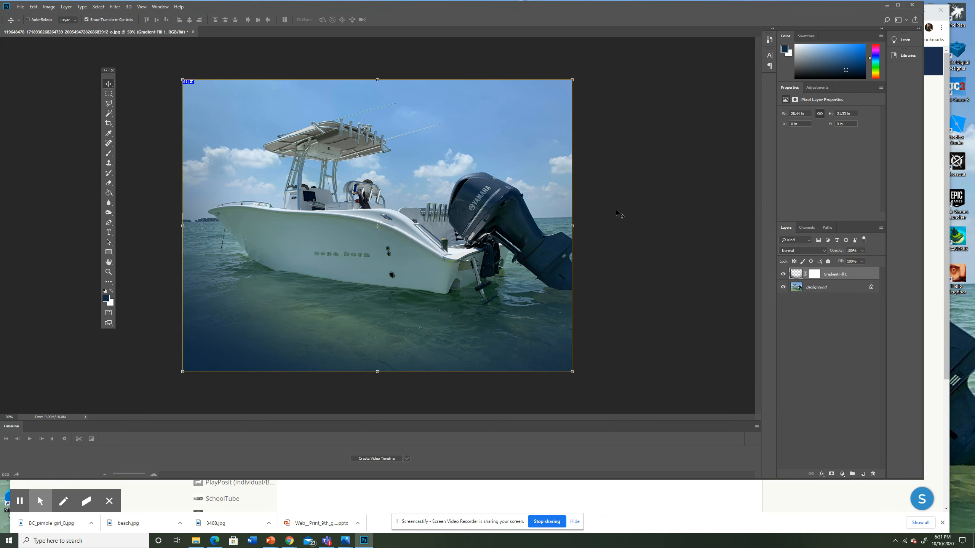
pyautogui.moveTo(502, 9); pyautogui.dragTo(534, 12)
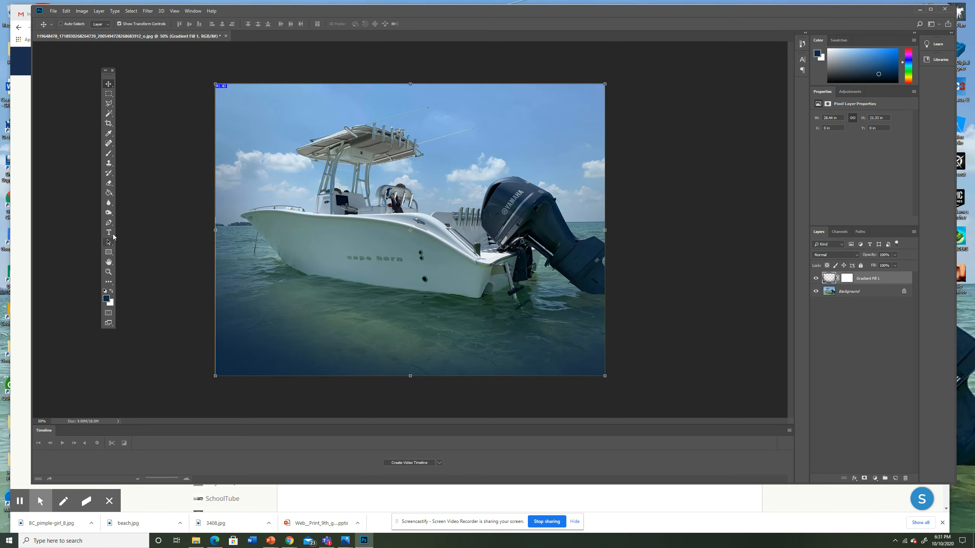
# Step: Try a diagonal yellow, violet, orange and blue preset gradient on the gradient layer with the Gradient tool, and undo it
pyautogui.click(109, 192)
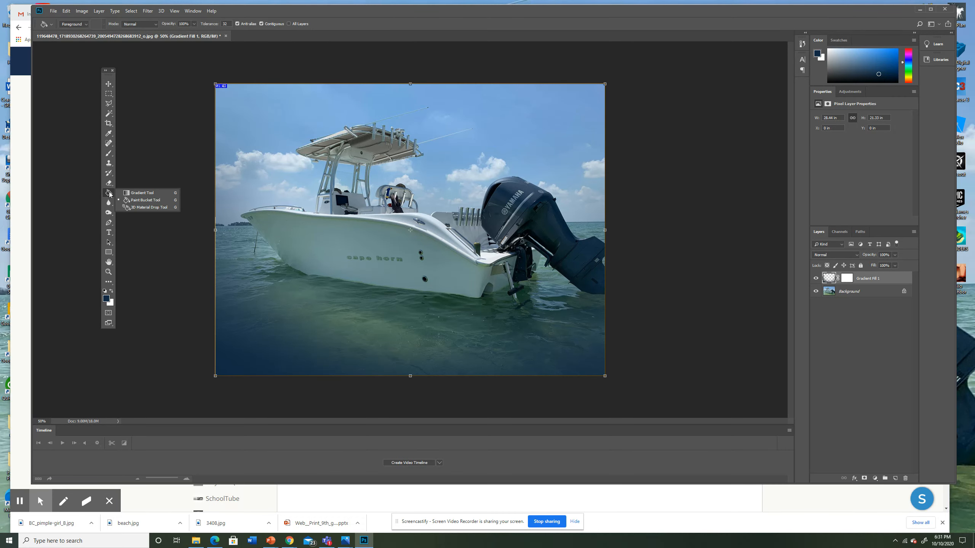
pyautogui.click(150, 195)
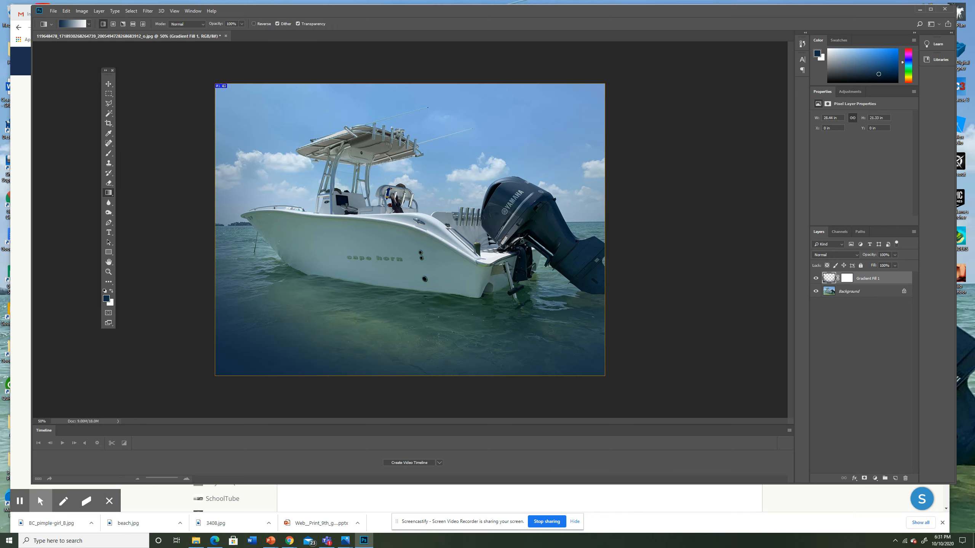
pyautogui.click(89, 24)
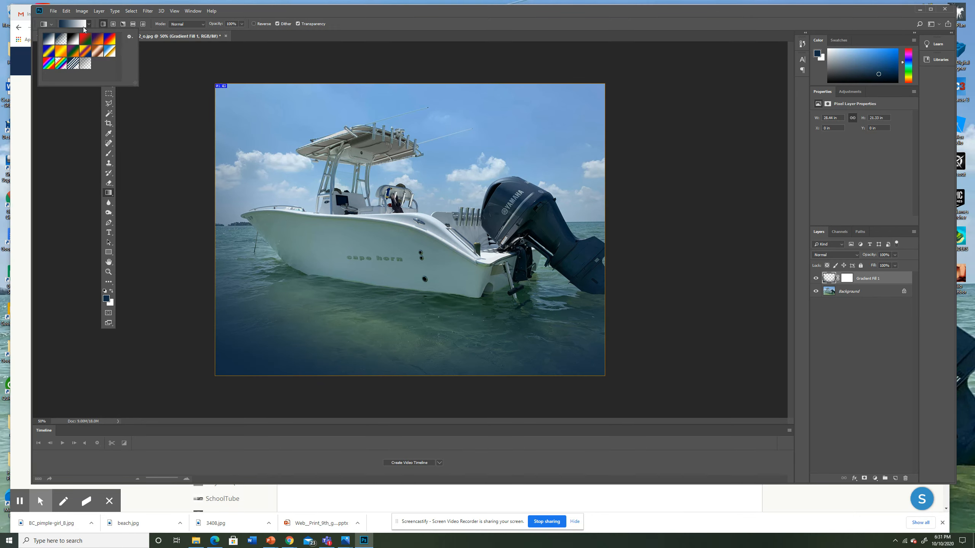
pyautogui.click(86, 53)
pyautogui.click(238, 82)
pyautogui.moveTo(238, 90); pyautogui.dragTo(422, 262)
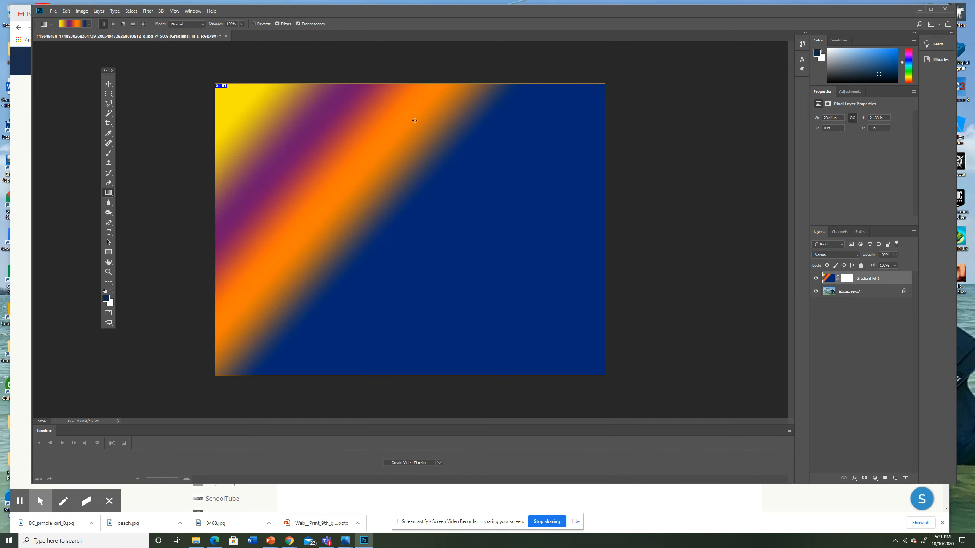
pyautogui.hotkey('ctrl', 'z')
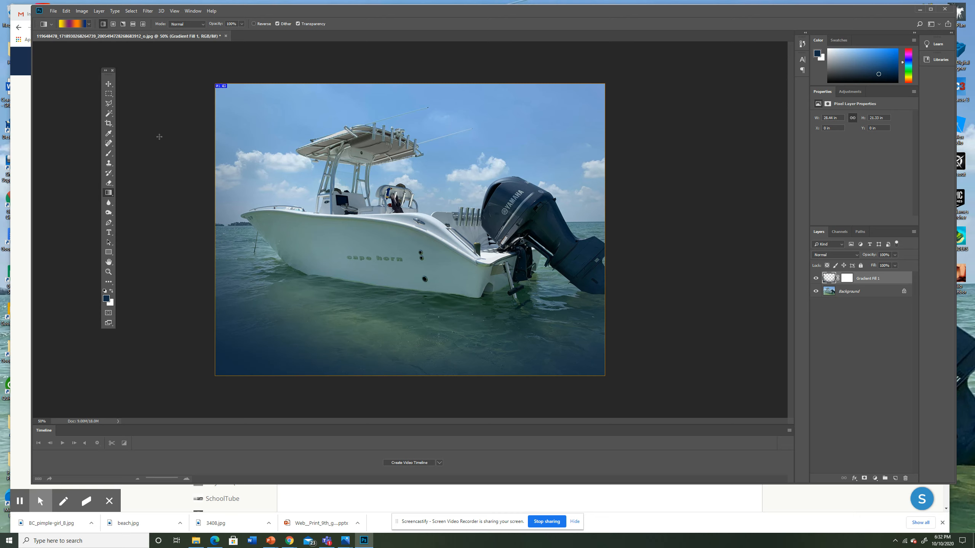
pyautogui.click(108, 84)
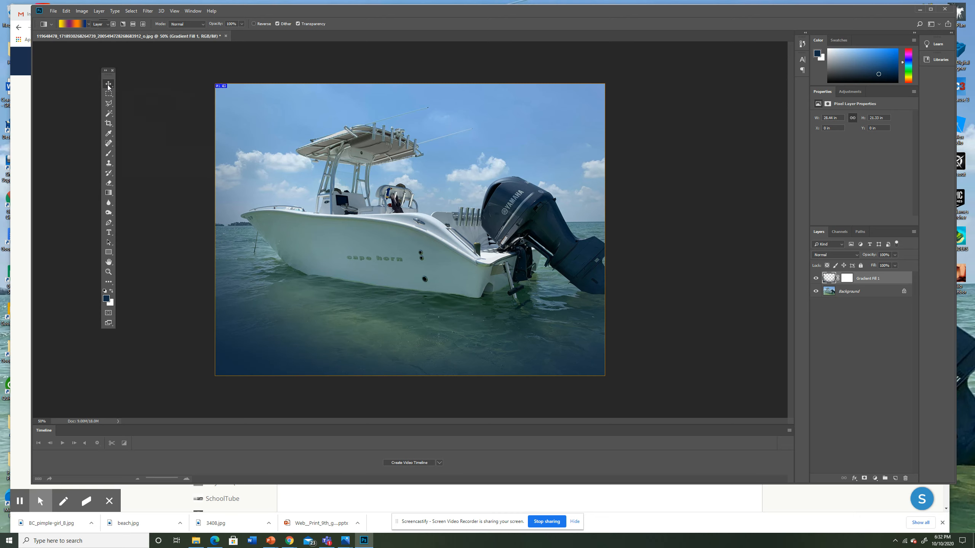
pyautogui.click(876, 479)
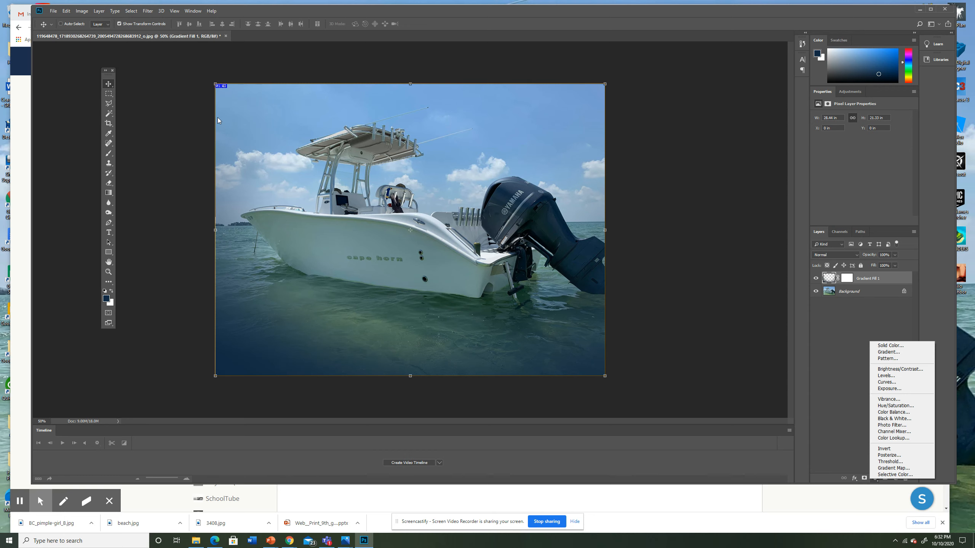
pyautogui.click(54, 11)
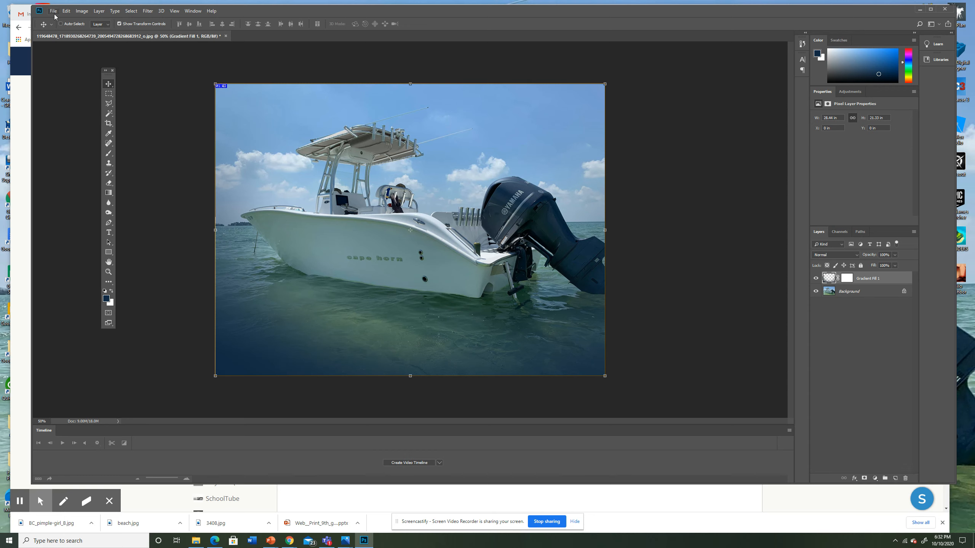
pyautogui.click(54, 11)
pyautogui.click(64, 95)
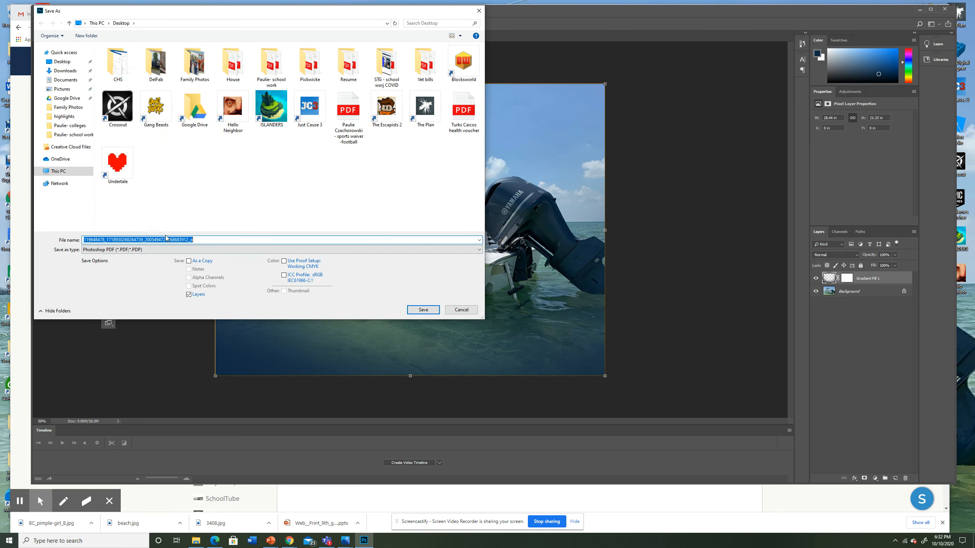
pyautogui.click(461, 311)
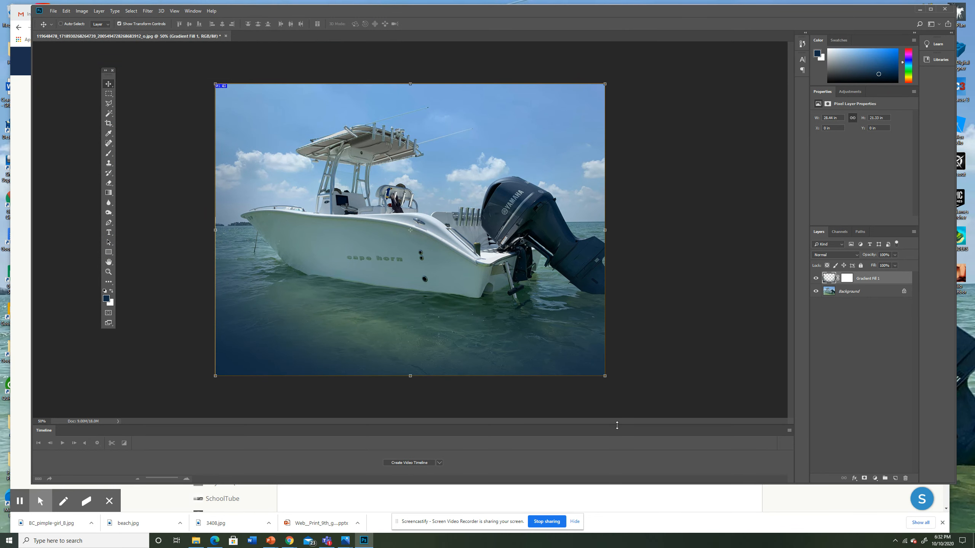